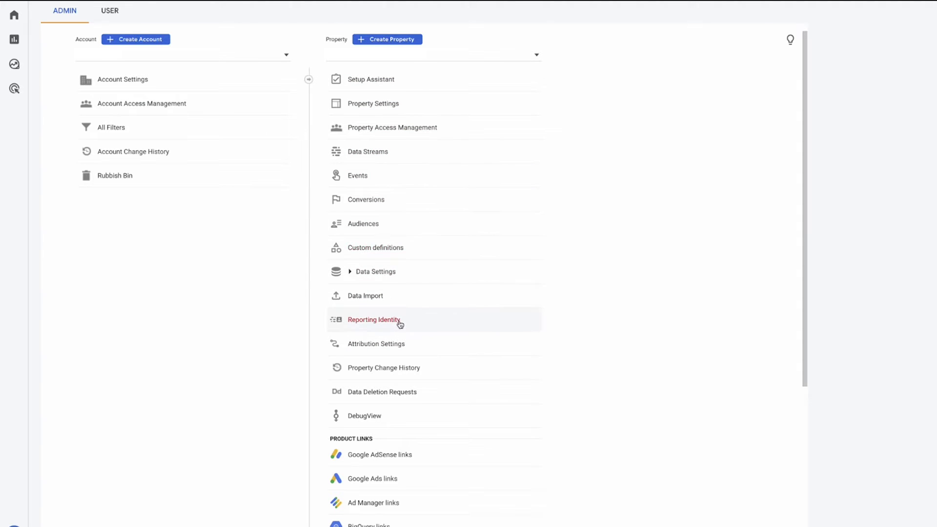
Step: Open the property's Custom definitions and switch to the Calculated metrics tab
{"action": "left_click", "coordinate": [383, 249]}
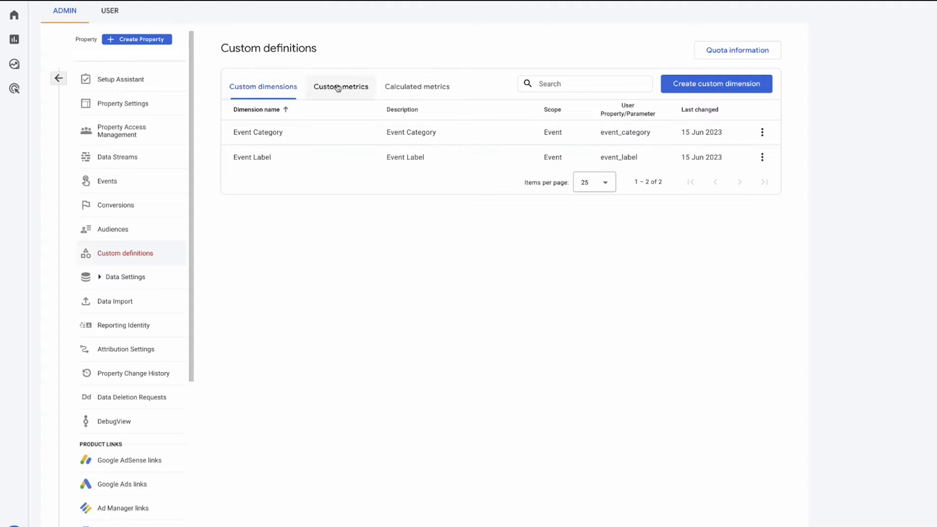
{"action": "left_click", "coordinate": [421, 94]}
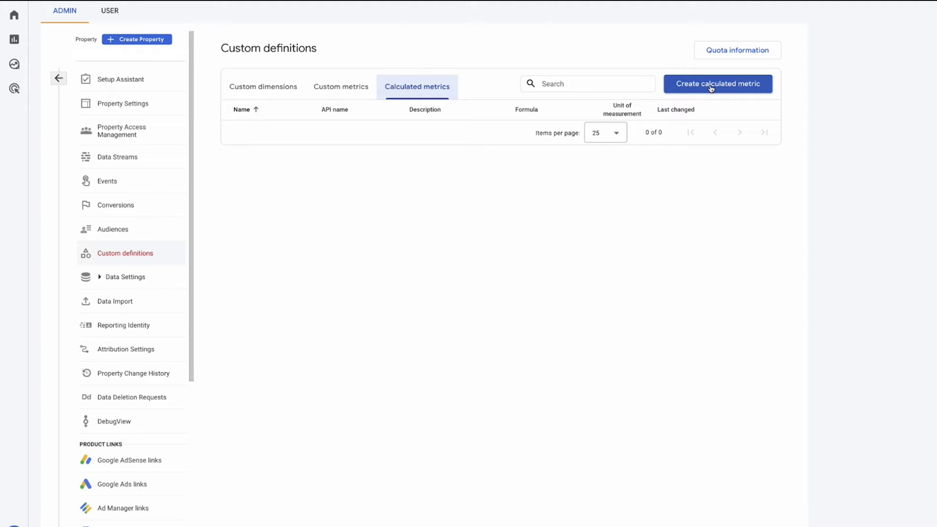
Step: Start a new calculated metric and look over the available units of measurement
{"action": "left_click", "coordinate": [712, 88]}
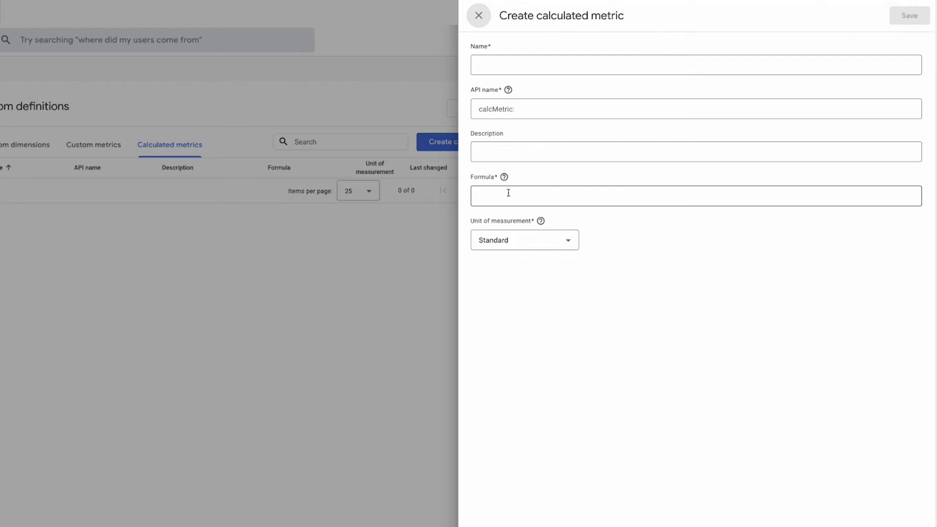
{"action": "left_click", "coordinate": [531, 241]}
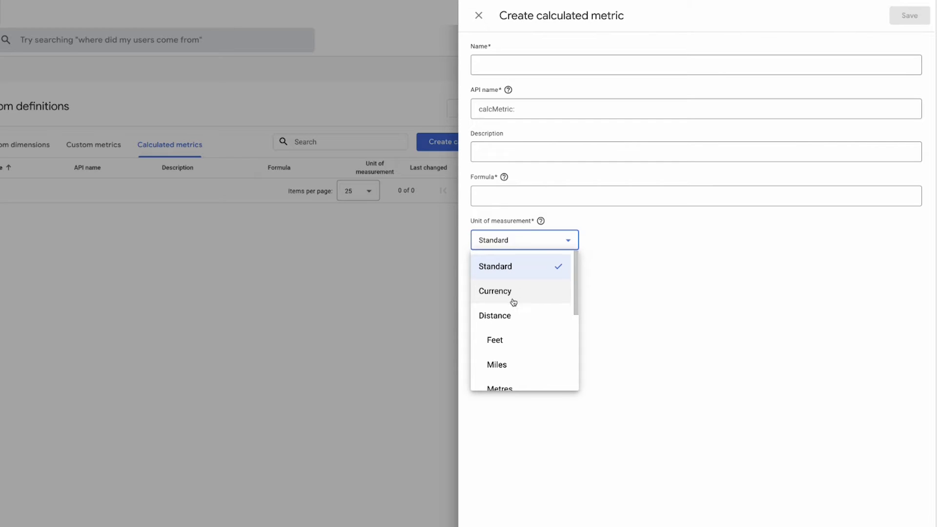
{"action": "scroll", "coordinate": [513, 302], "scroll_direction": "down", "scroll_amount": 1}
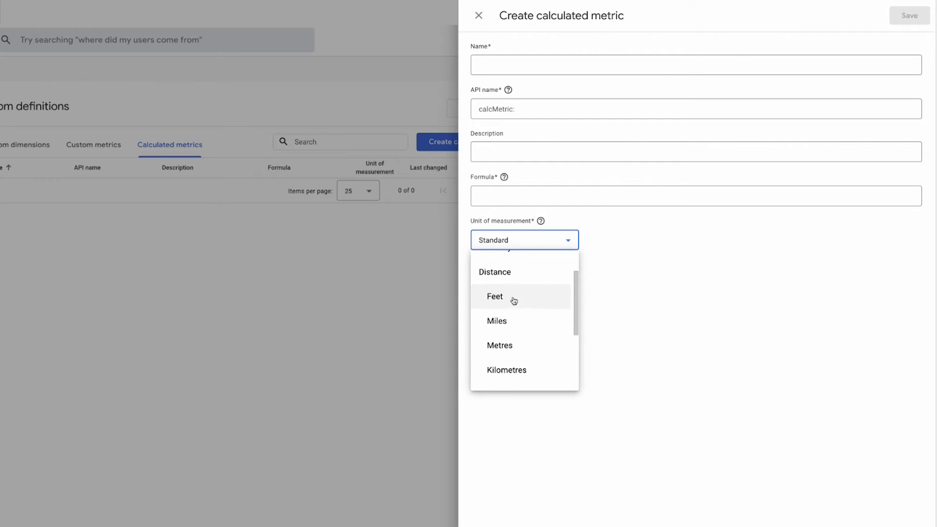
{"action": "scroll", "coordinate": [512, 299], "scroll_direction": "down", "scroll_amount": 1}
{"action": "scroll", "coordinate": [520, 331], "scroll_direction": "down", "scroll_amount": 2}
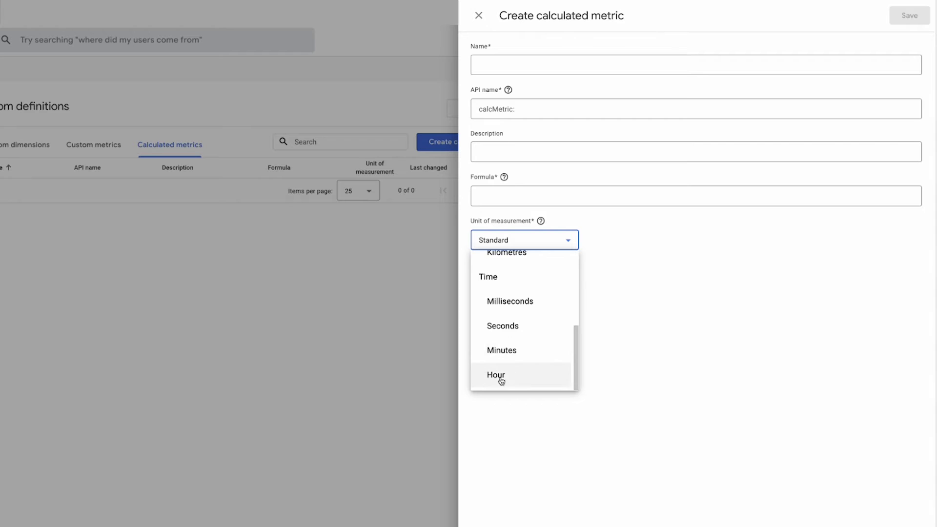
{"action": "scroll", "coordinate": [512, 346], "scroll_direction": "up", "scroll_amount": 3}
{"action": "scroll", "coordinate": [519, 341], "scroll_direction": "down", "scroll_amount": 3}
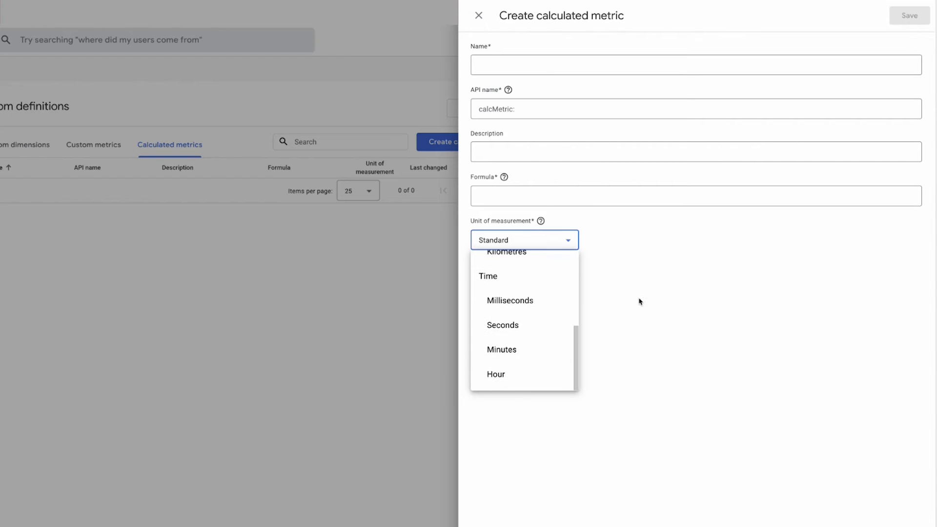
{"action": "left_click", "coordinate": [638, 305]}
{"action": "left_click", "coordinate": [503, 62]}
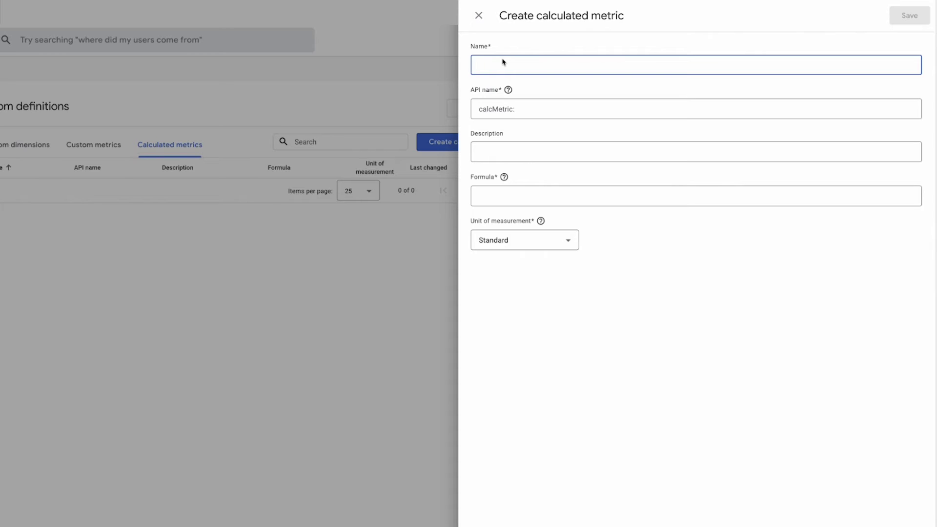
Step: Enter Name 'revenue ex vat' and Description 'Purchase revenue excluding vat'
{"action": "type", "text": "revenue ex vatr"}
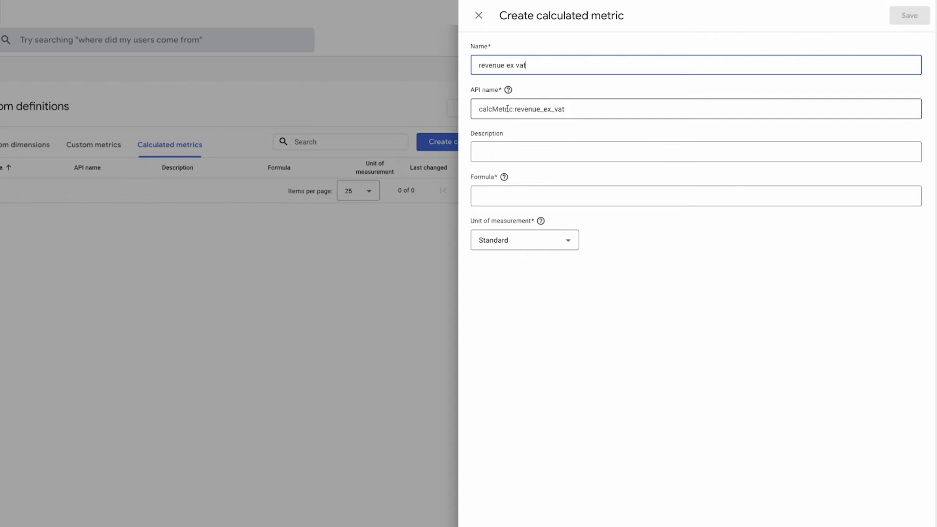
{"action": "left_click", "coordinate": [524, 147]}
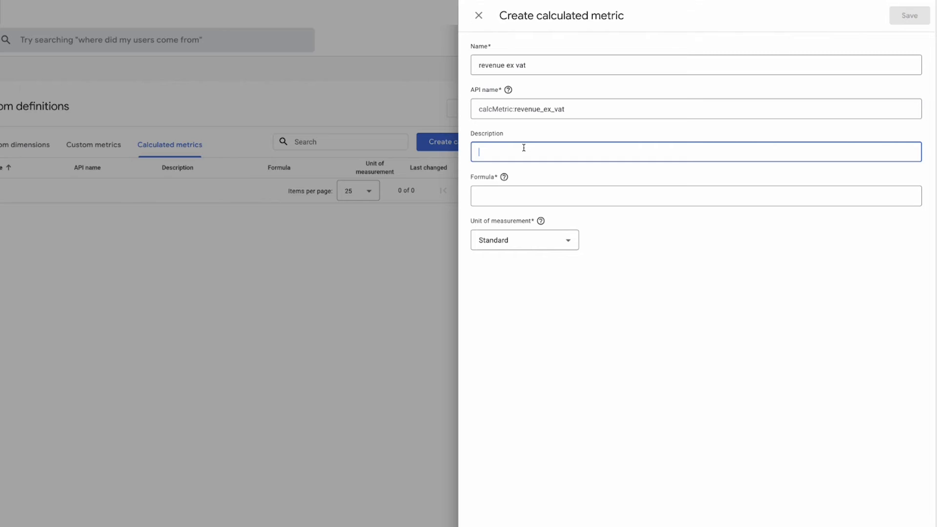
{"action": "type", "text": "Purchase rvevenue excluding vat"}
Step: Read the Formula field's help on allowed operators before entering the formula
{"action": "left_click", "coordinate": [550, 196]}
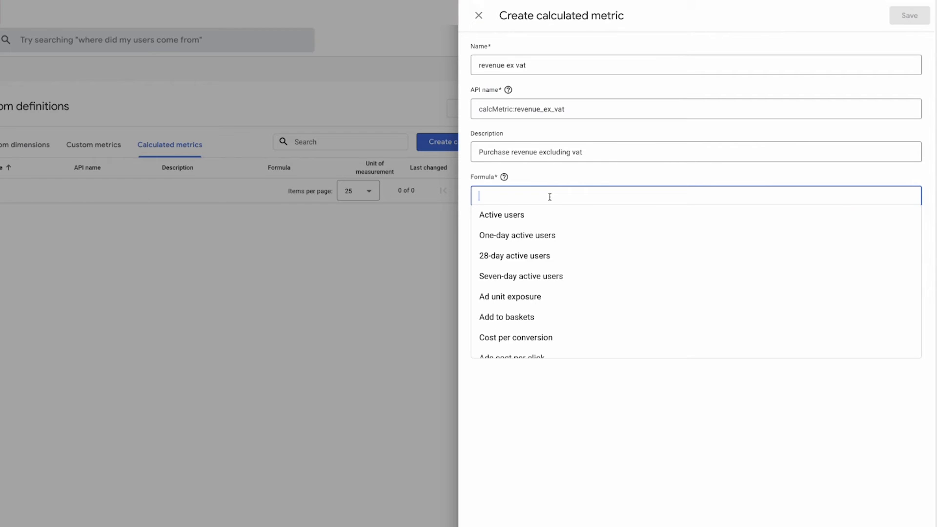
{"action": "type", "text": "u"}
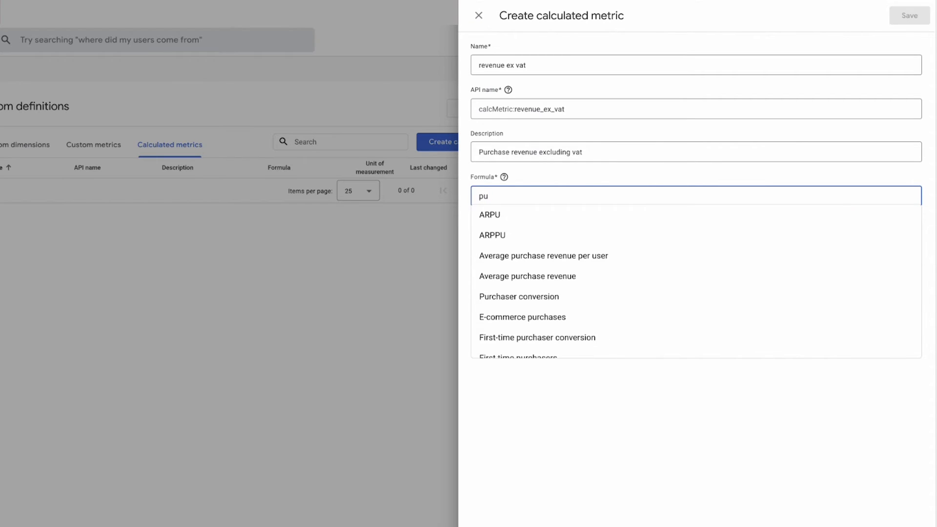
{"action": "key", "text": "BackSpace"}
{"action": "key", "text": "BackSpace"}
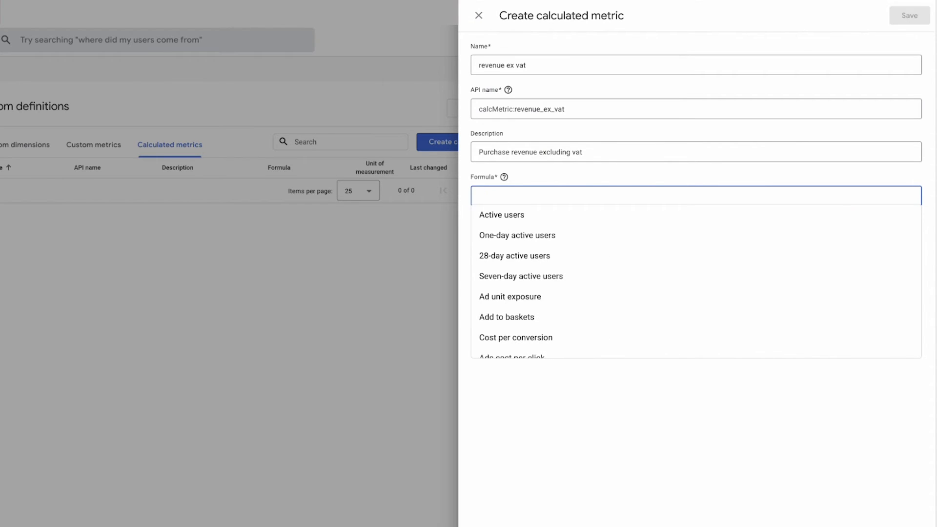
{"action": "left_click", "coordinate": [502, 177]}
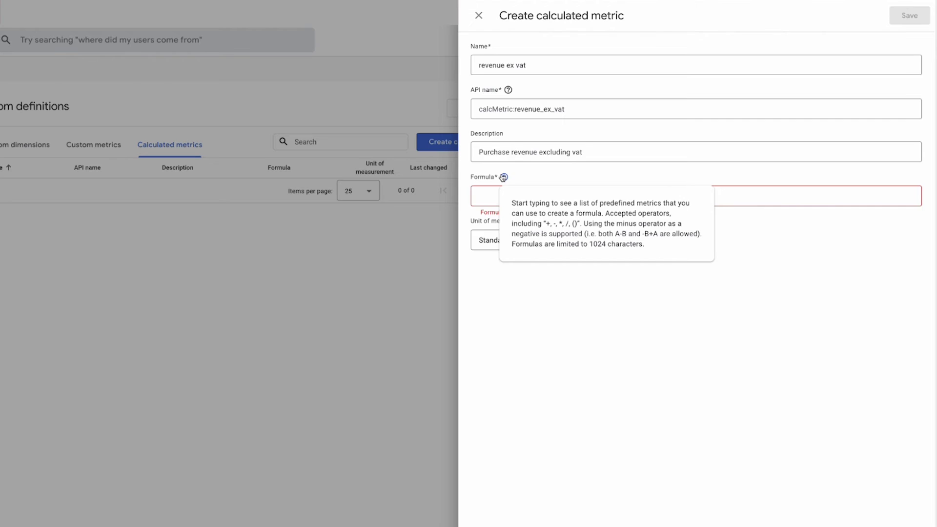
{"action": "left_click", "coordinate": [487, 196]}
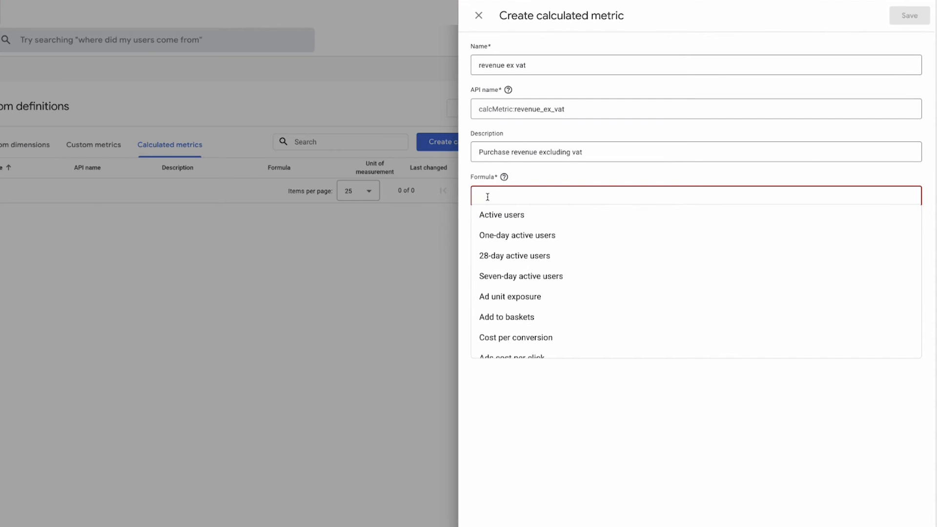
Step: Enter the formula {Purchase revenue}/1.2, picking Purchase revenue from the suggestions
{"action": "type", "text": "pou"}
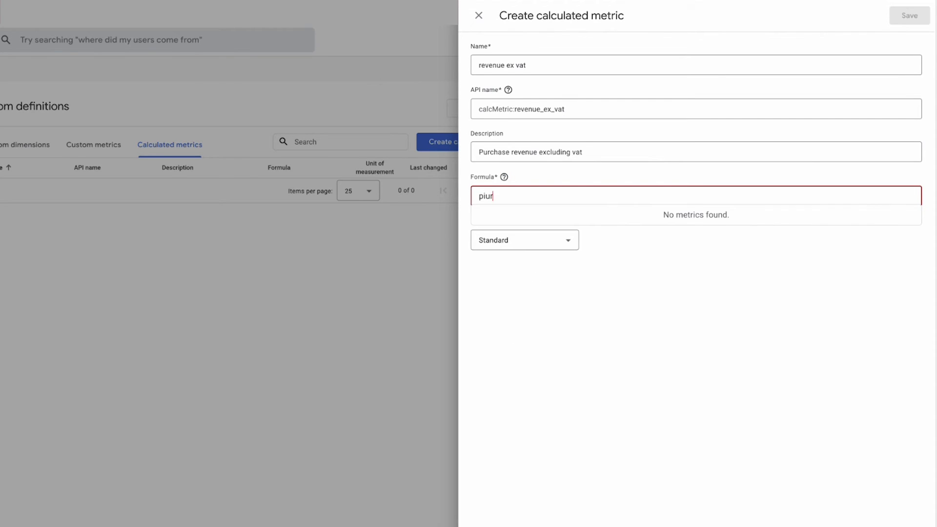
{"action": "key", "text": "BackSpace"}
{"action": "key", "text": "BackSpace"}
{"action": "type", "text": "urchase"}
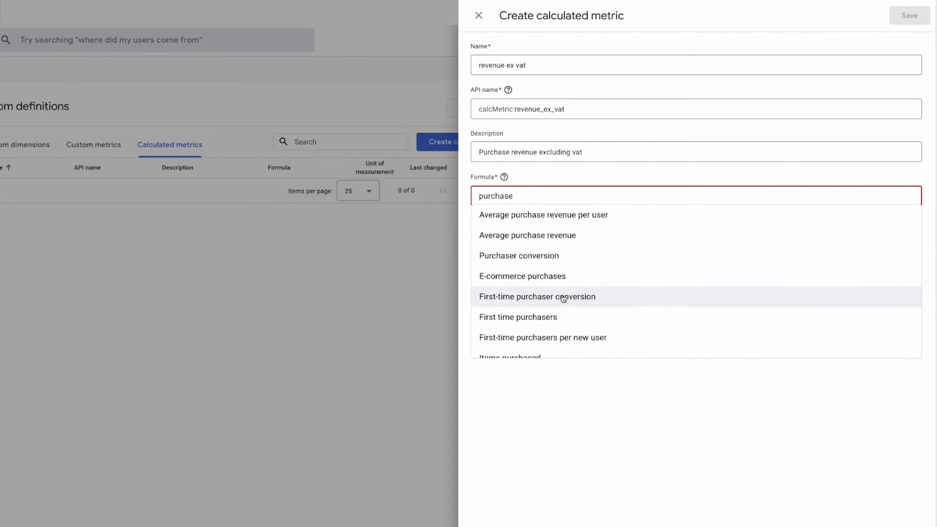
{"action": "type", "text": " re"}
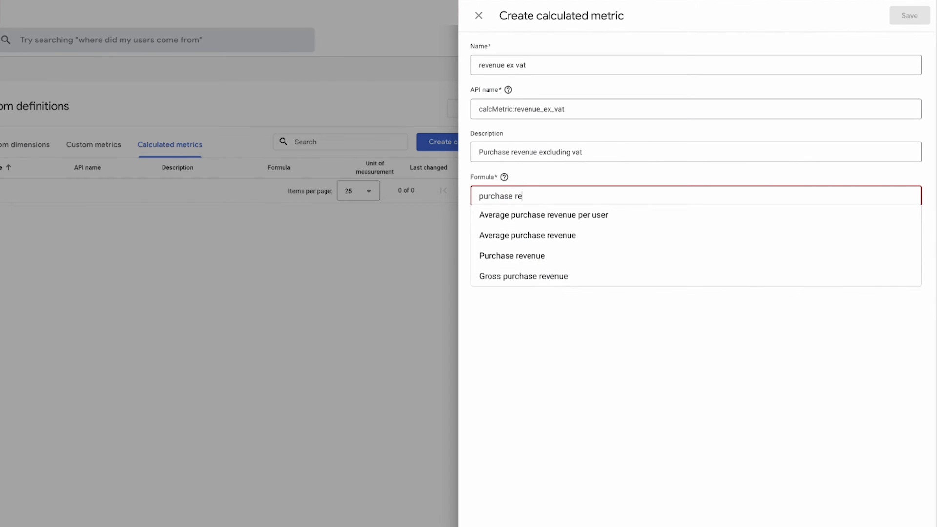
{"action": "left_click", "coordinate": [560, 256]}
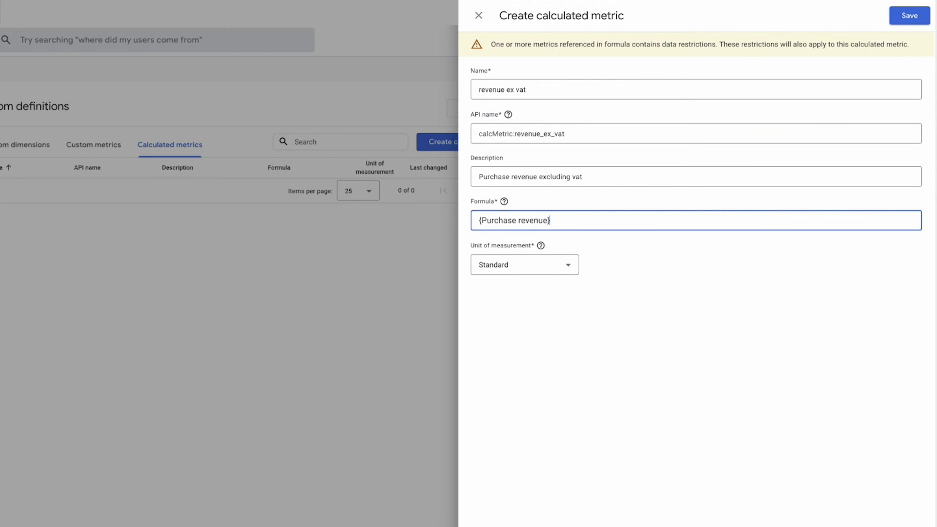
{"action": "type", "text": "/1.2"}
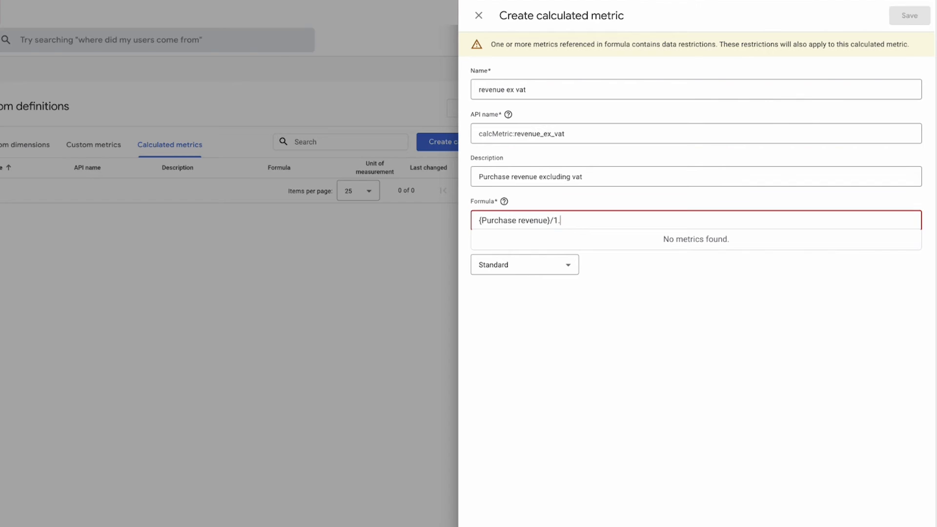
{"action": "left_click", "coordinate": [677, 296]}
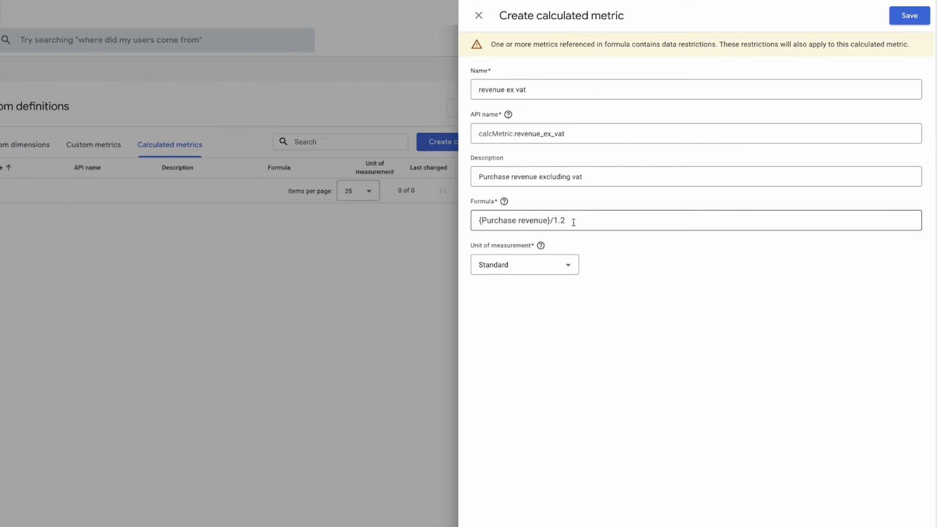
{"action": "left_click", "coordinate": [521, 268]}
Step: Set the unit of measurement to Currency and save the revenue ex vat metric
{"action": "left_click", "coordinate": [518, 317]}
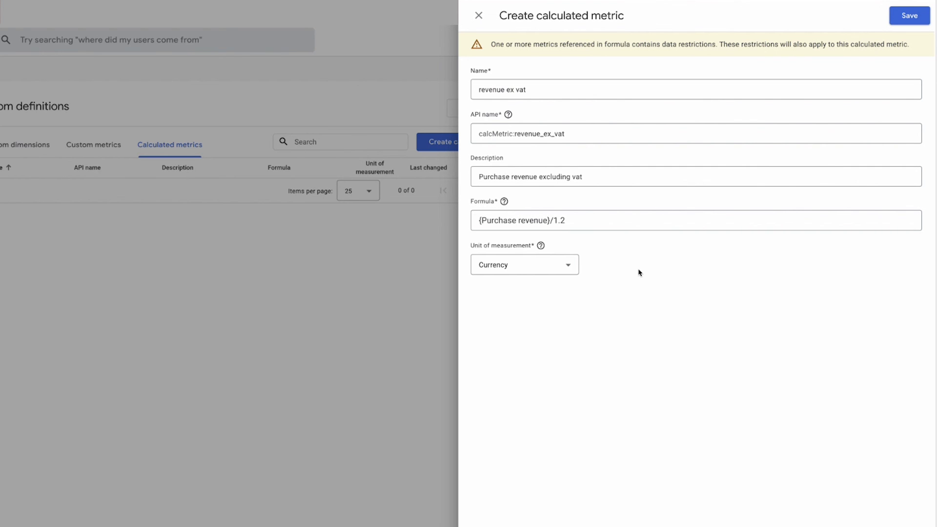
{"action": "left_click", "coordinate": [909, 15]}
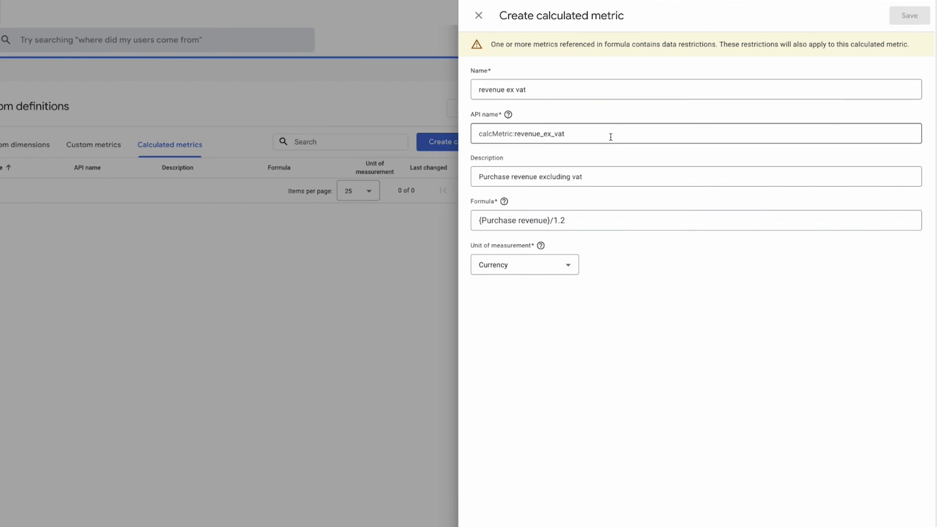